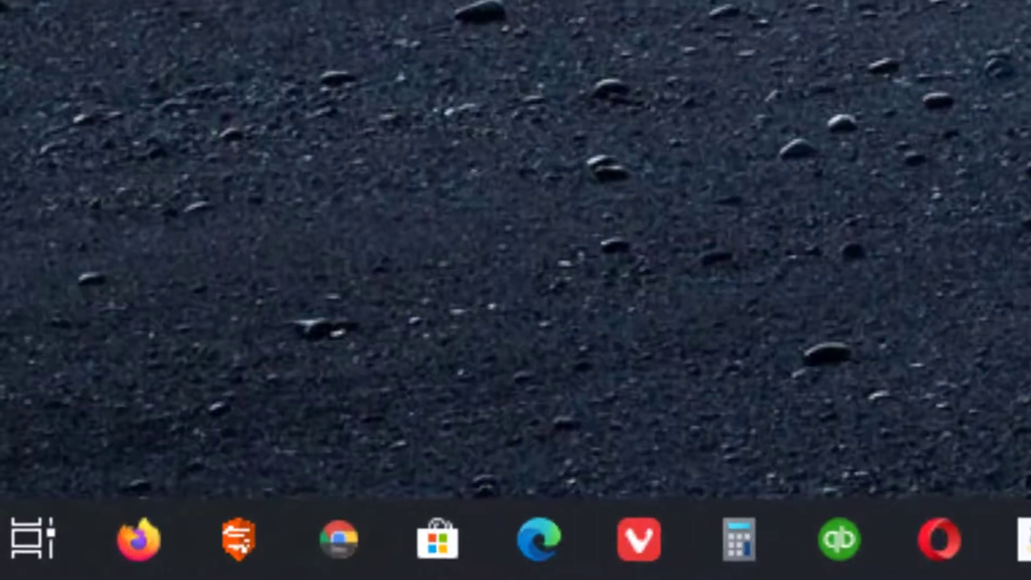
- Launch Microsoft Edge and change the new tab page layout to Inspirational, followed by Informational
{"action": "left_click", "coordinate": [539, 538]}
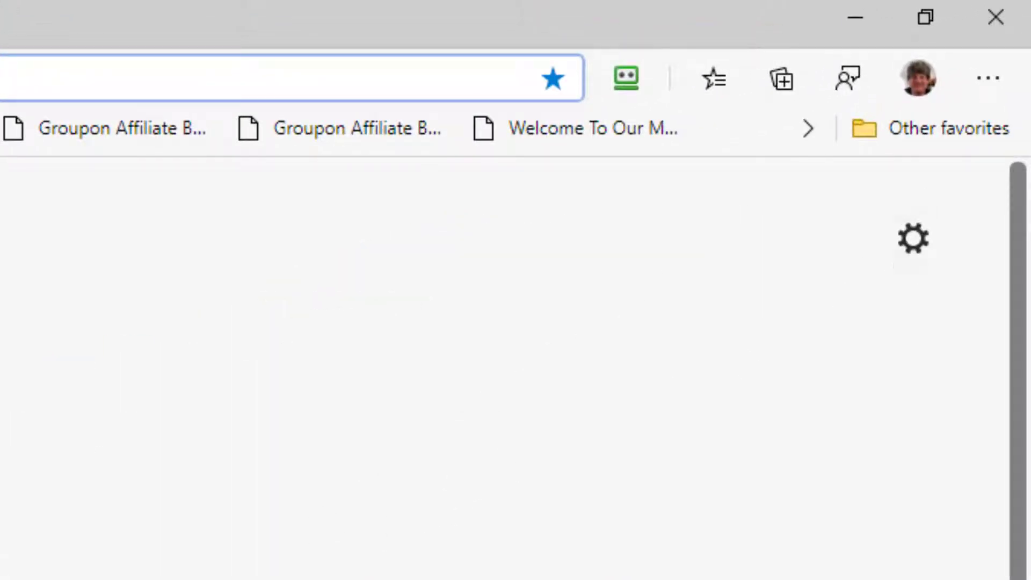
{"action": "left_click", "coordinate": [913, 240]}
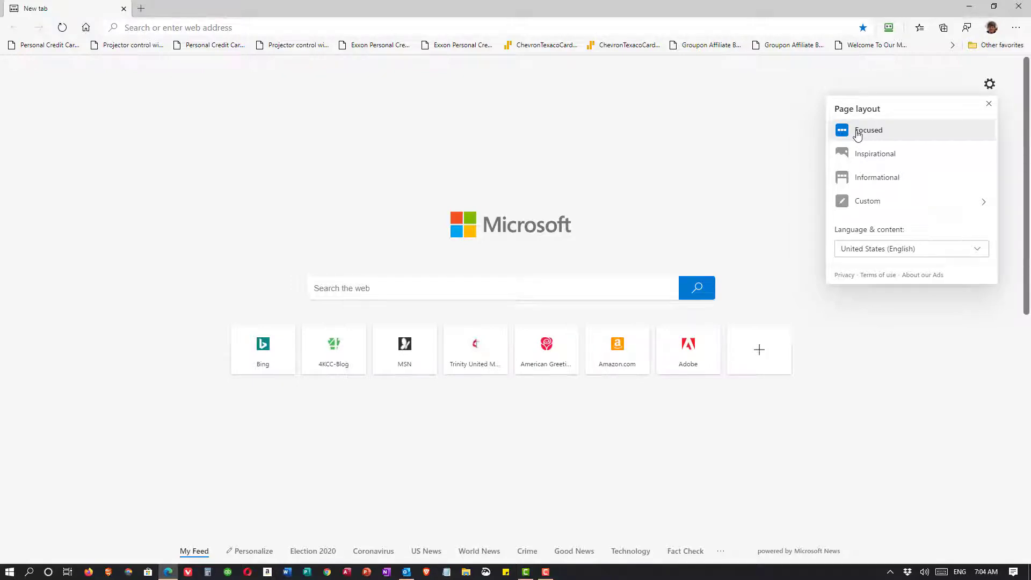
{"action": "left_click", "coordinate": [873, 155]}
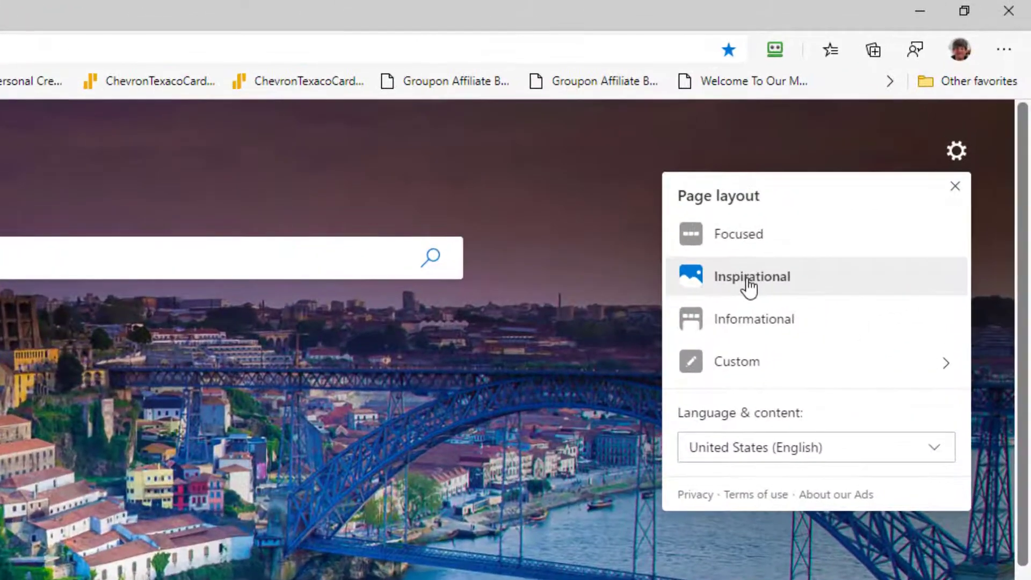
{"action": "left_click", "coordinate": [767, 330]}
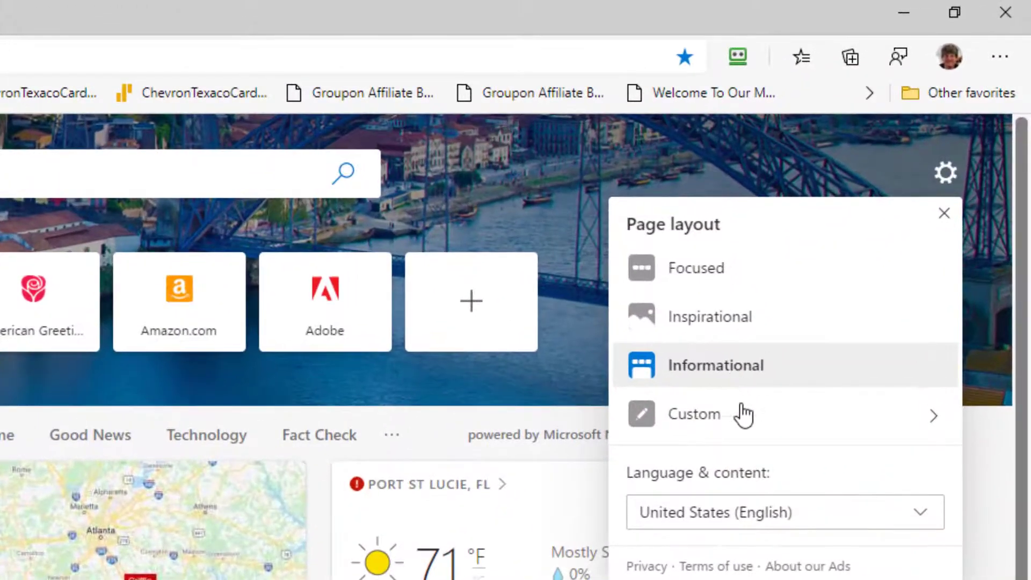
- Switch to the Custom page layout and toggle quick links and Image of the day off and back on
{"action": "left_click", "coordinate": [708, 425]}
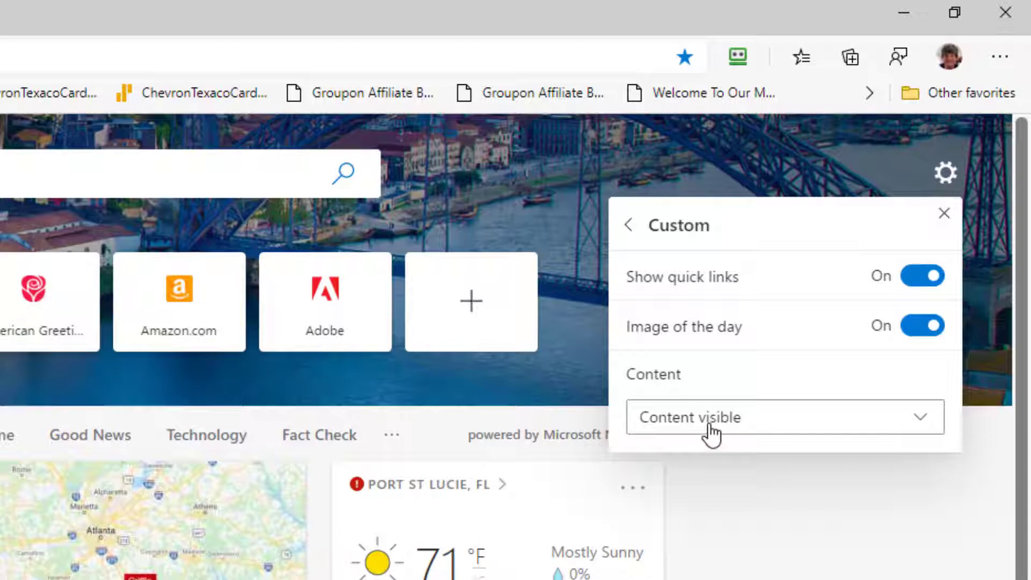
{"action": "left_click", "coordinate": [909, 279]}
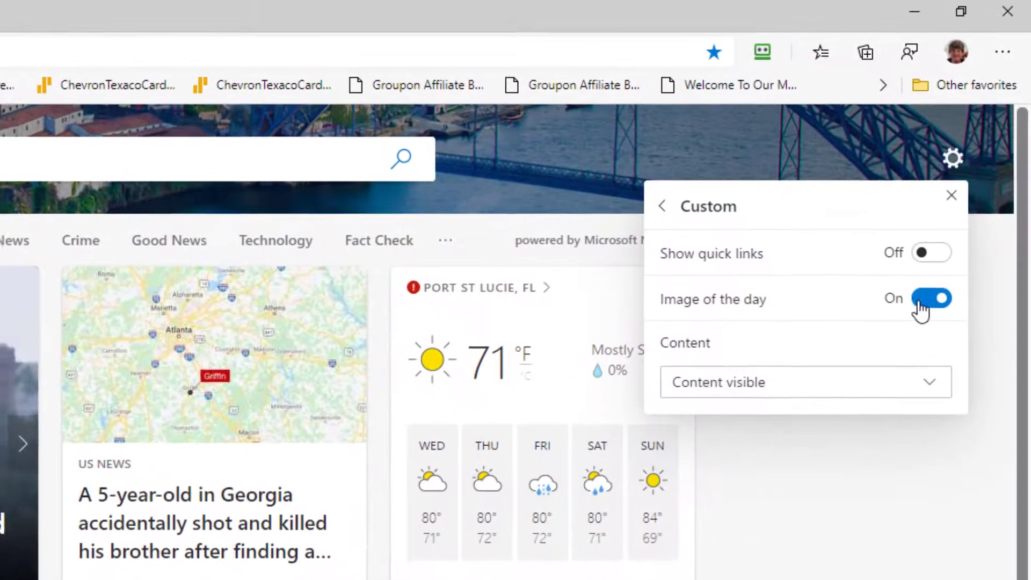
{"action": "left_click", "coordinate": [973, 158]}
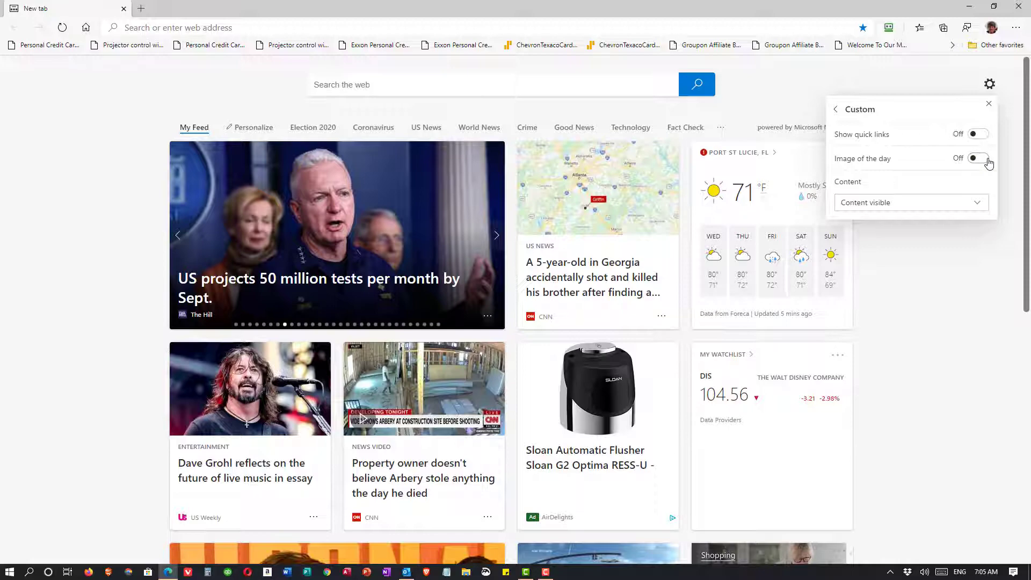
{"action": "left_click", "coordinate": [987, 159]}
{"action": "left_click", "coordinate": [979, 135]}
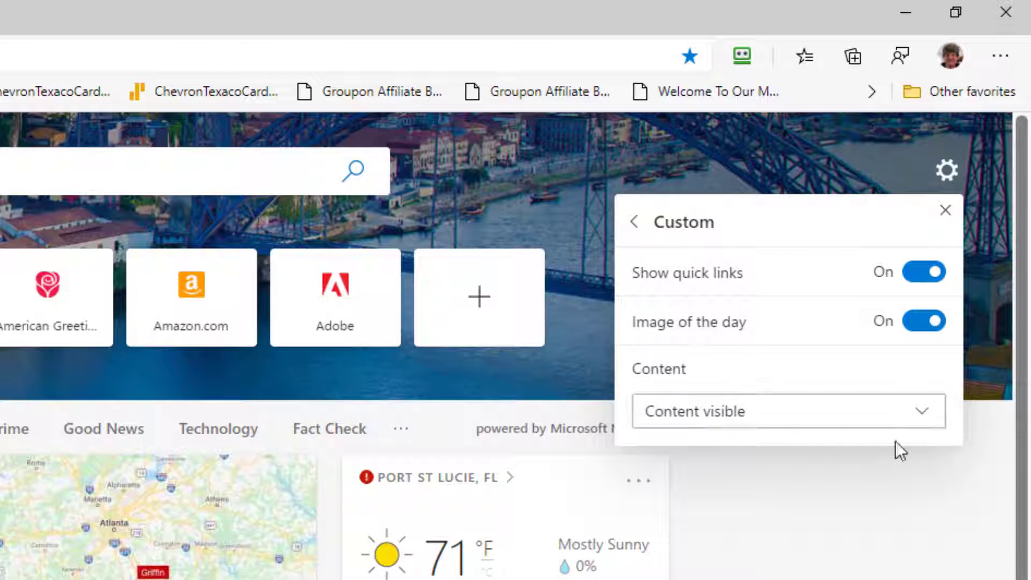
- Try the Headings only and Content visible on scroll options for the page content and preview the news feed
{"action": "left_click", "coordinate": [925, 423]}
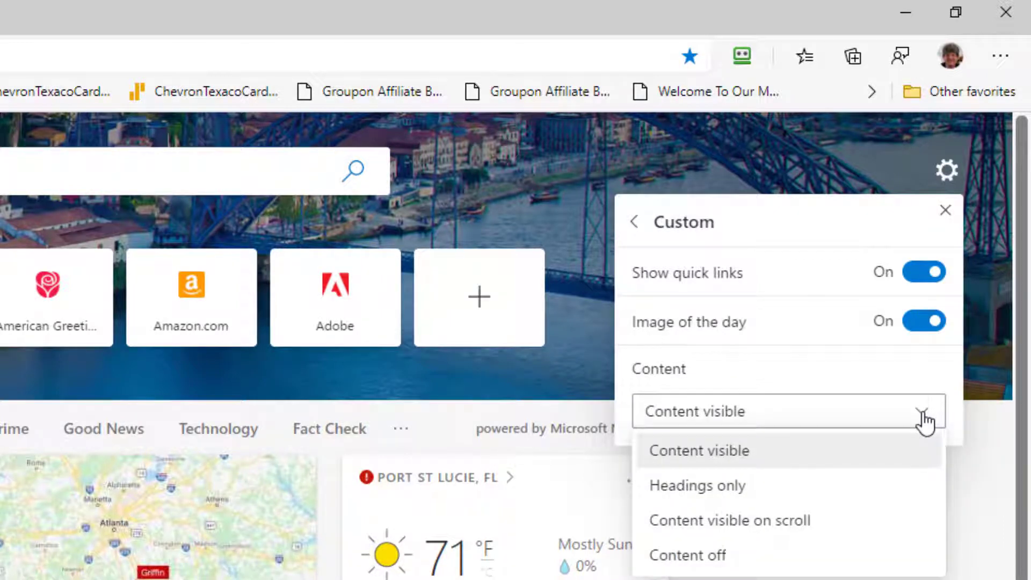
{"action": "left_click", "coordinate": [690, 486]}
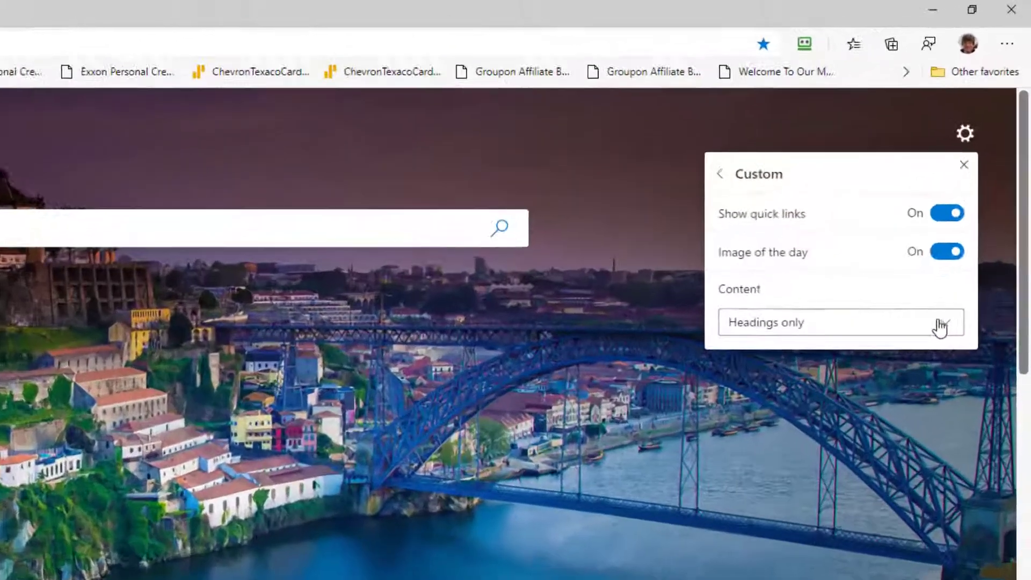
{"action": "left_click", "coordinate": [977, 203]}
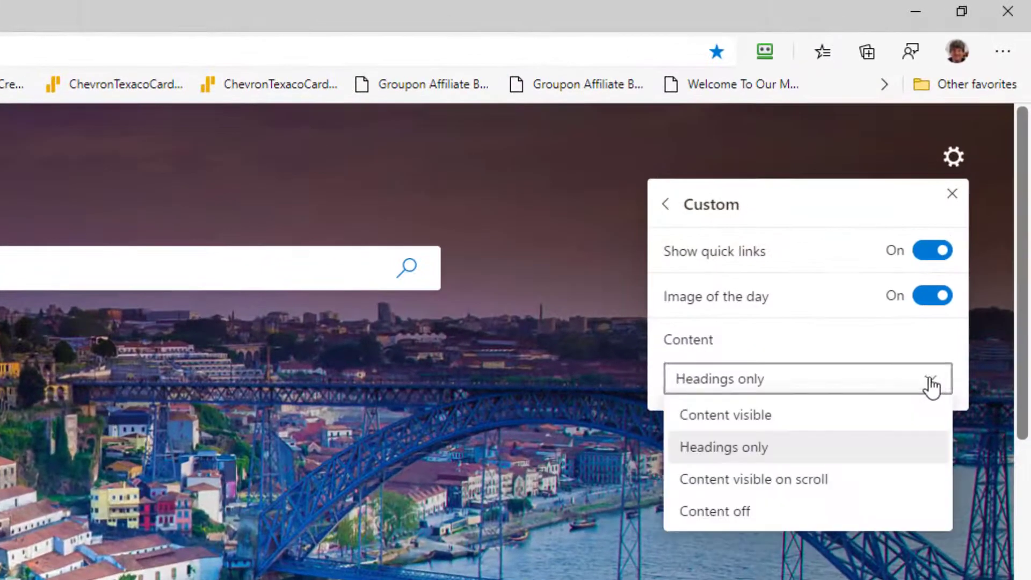
{"action": "left_click", "coordinate": [775, 489]}
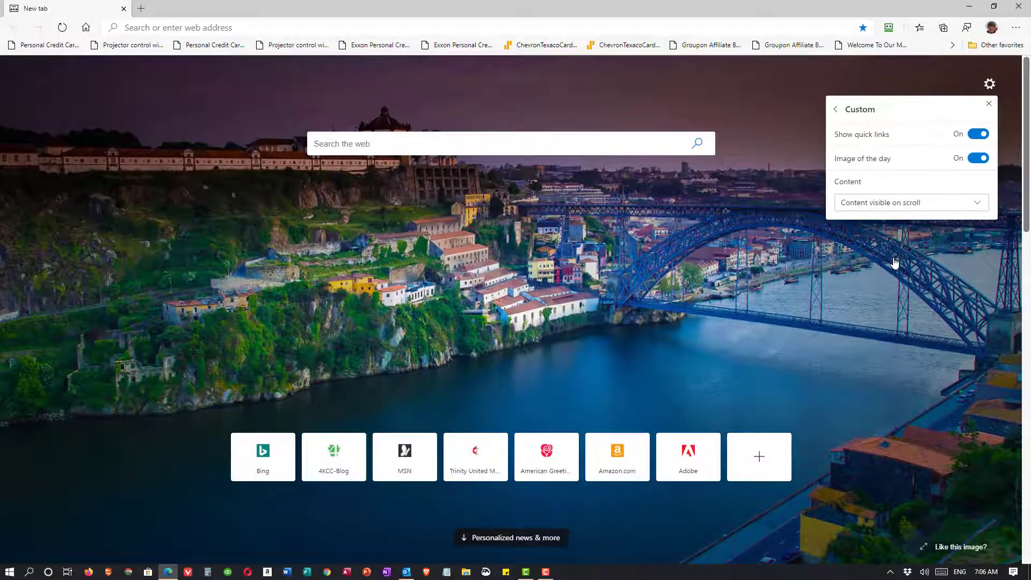
{"action": "left_click", "coordinate": [1026, 257]}
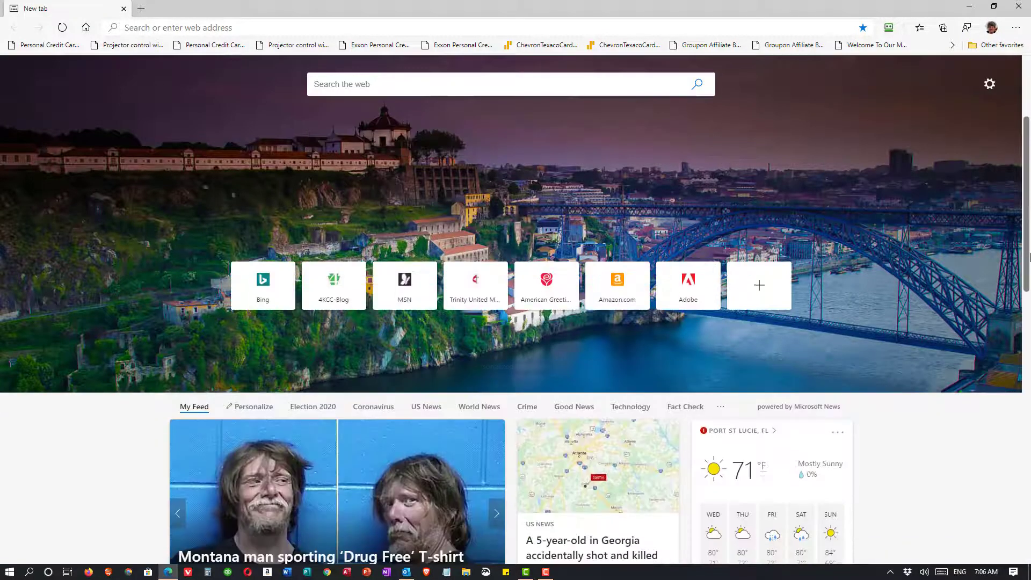
{"action": "scroll", "coordinate": [1002, 131], "scroll_direction": "up", "scroll_amount": 5}
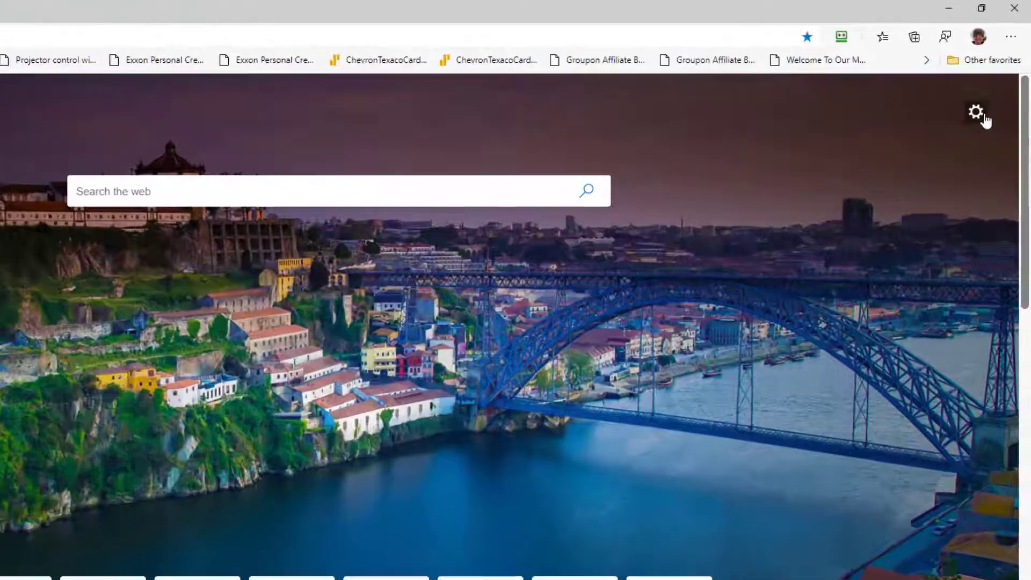
- Return to the Custom page layout settings and set Content to Content off
{"action": "left_click", "coordinate": [990, 85]}
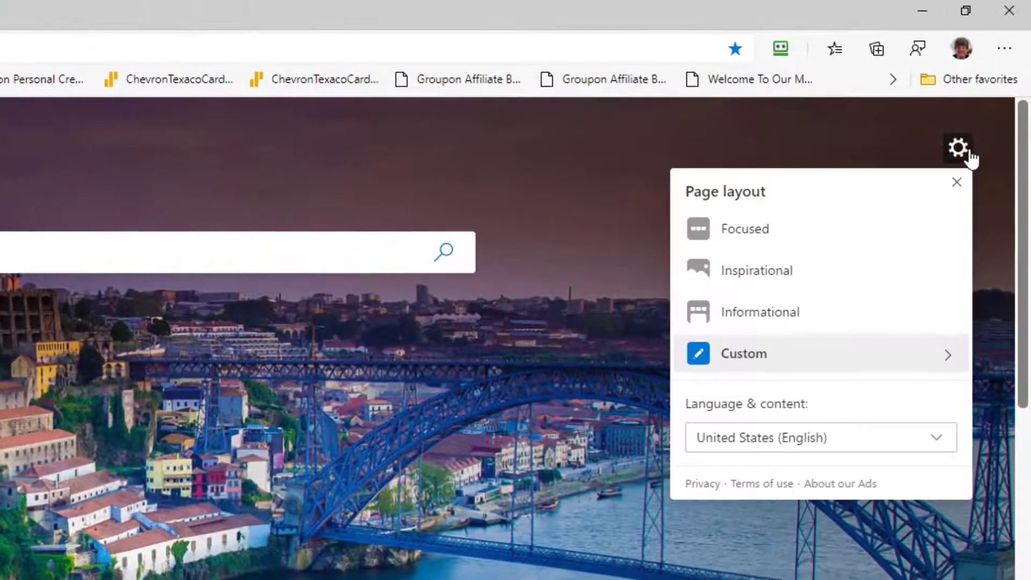
{"action": "left_click", "coordinate": [798, 360]}
{"action": "left_click", "coordinate": [799, 359]}
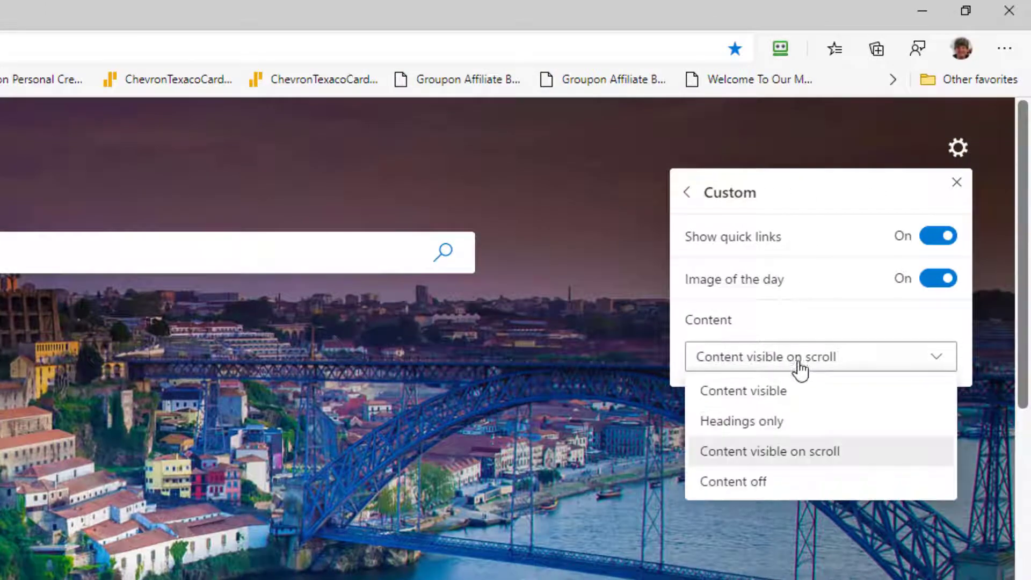
{"action": "left_click", "coordinate": [758, 483]}
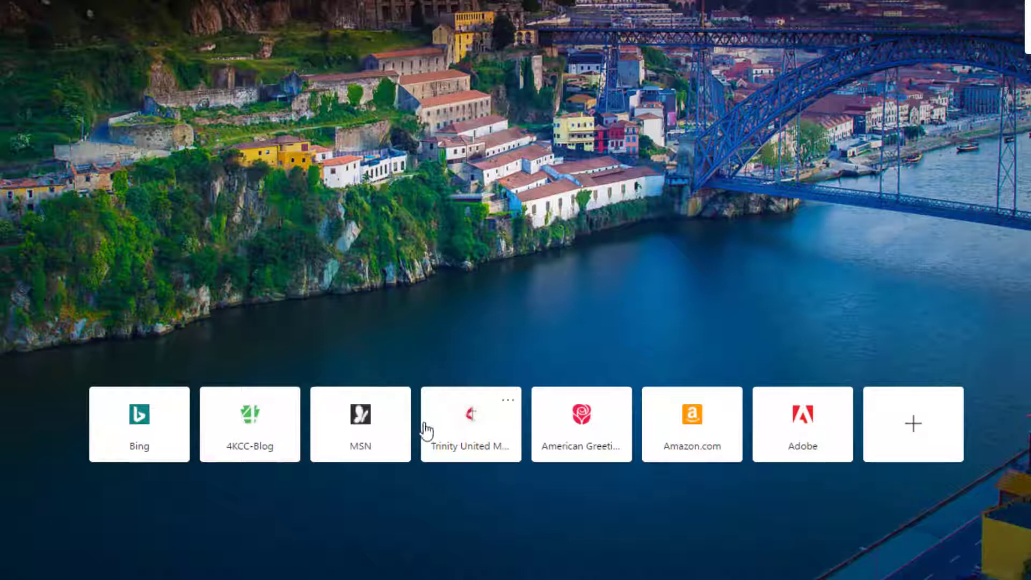
- Remove the MSN tile from the new tab page's quick links
{"action": "mouse_move", "coordinate": [395, 407]}
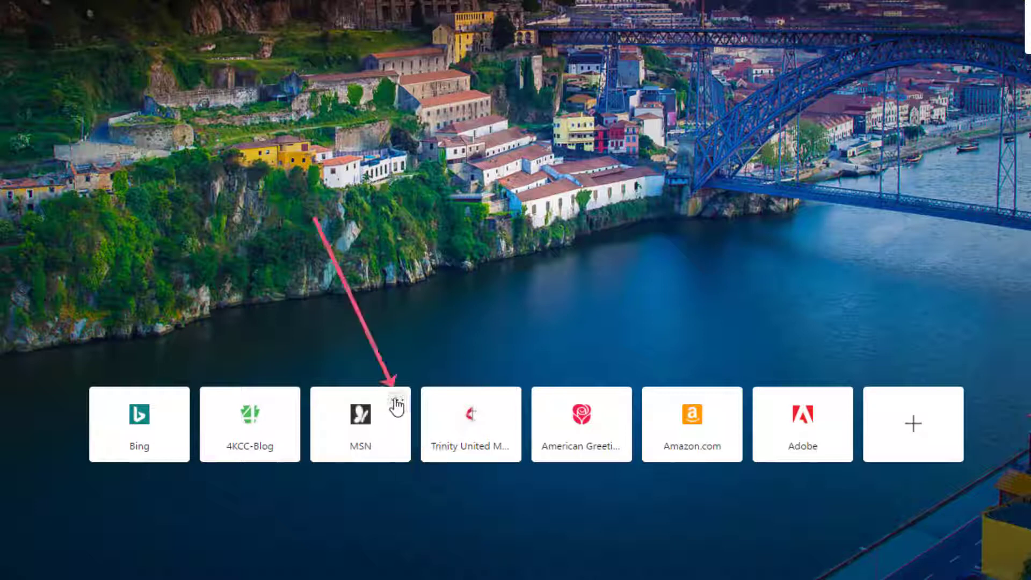
{"action": "left_click", "coordinate": [398, 404]}
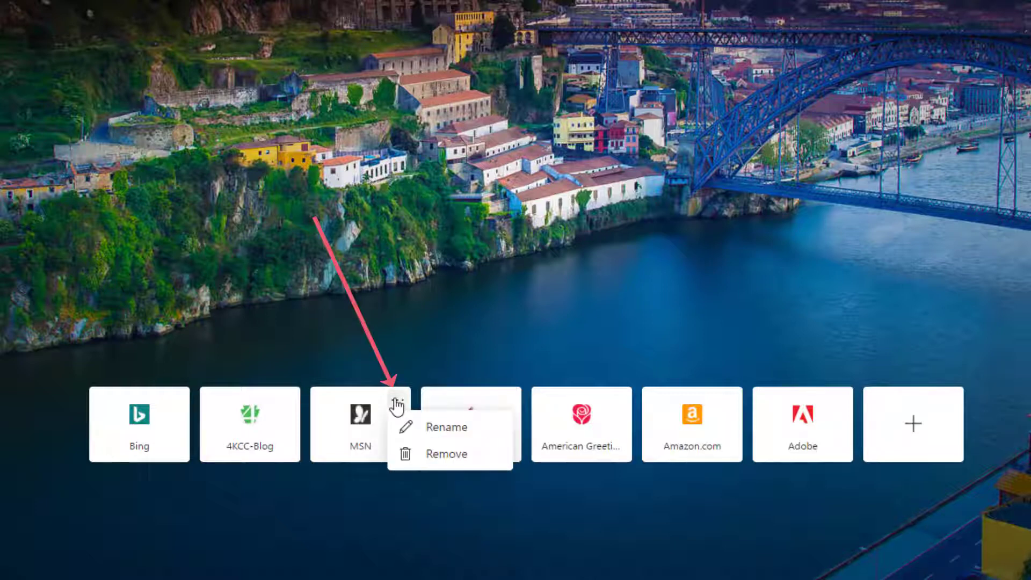
{"action": "left_click", "coordinate": [444, 455]}
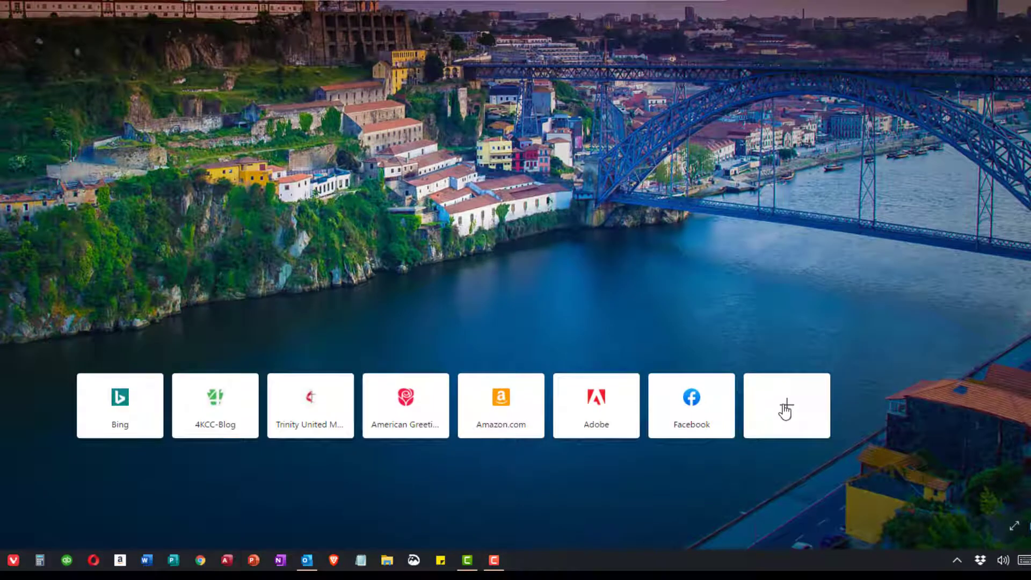
{"action": "left_click", "coordinate": [785, 411]}
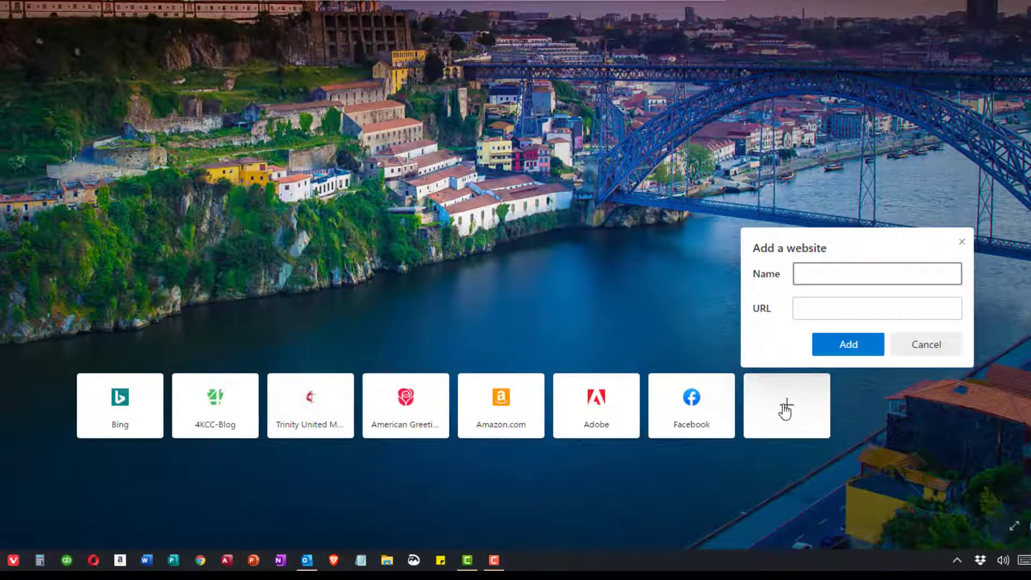
{"action": "type", "text": "4KCC"}
{"action": "key", "text": "Tab"}
{"action": "type", "text": "h"}
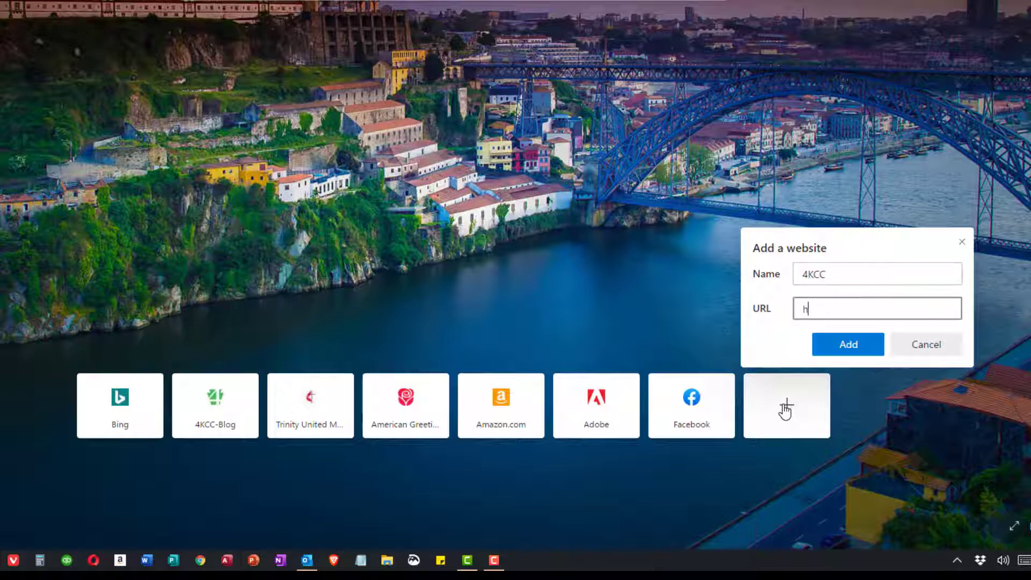
{"action": "type", "text": "ttps://www.4kcc"}
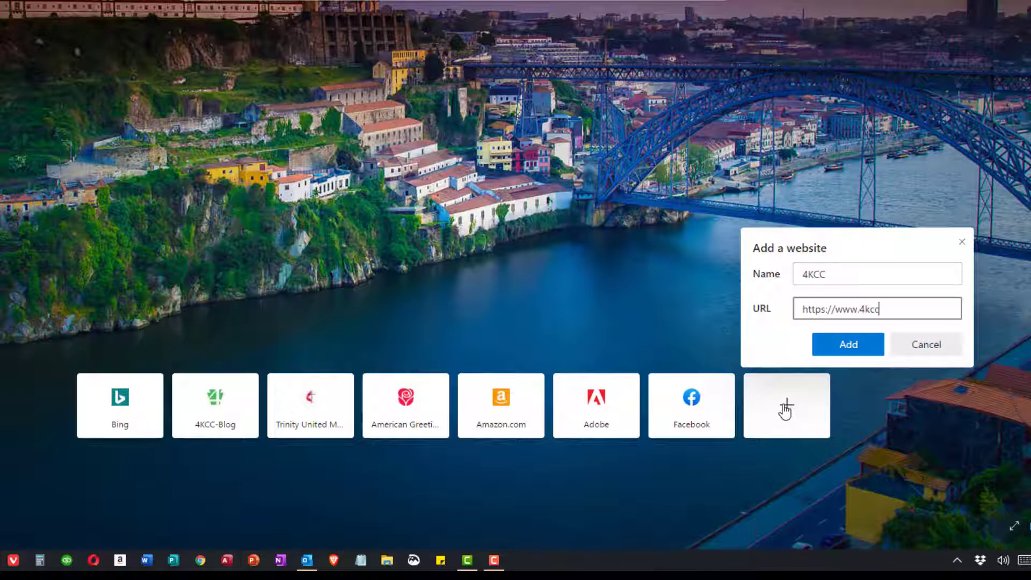
{"action": "type", "text": ".com"}
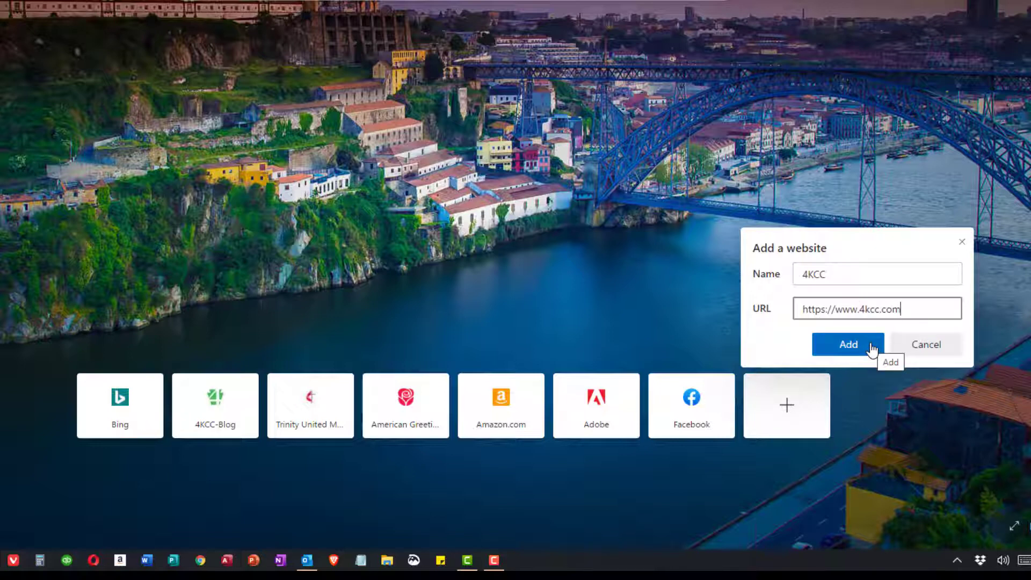
{"action": "left_click", "coordinate": [871, 348]}
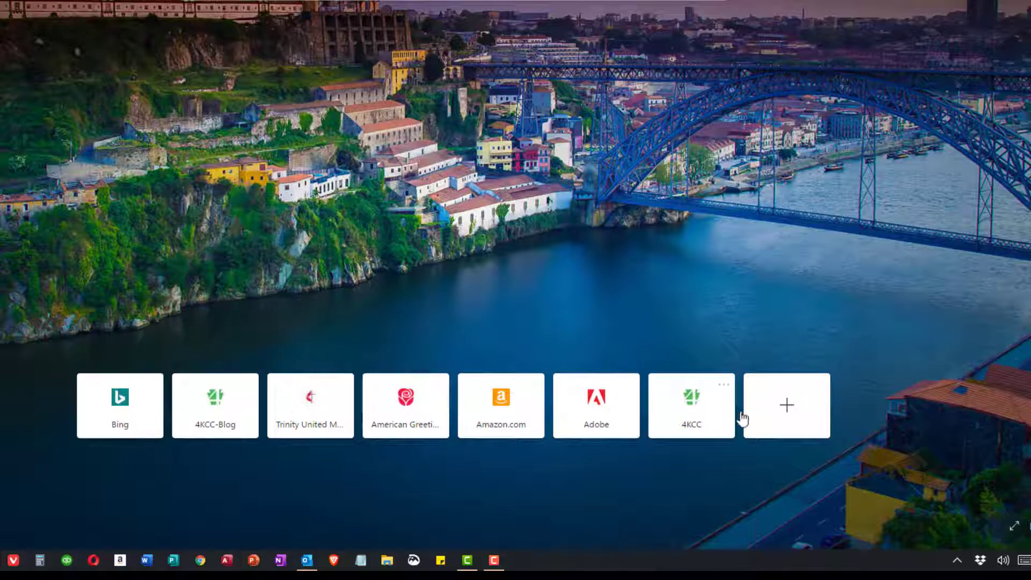
- Open the 4KCC-Blog quick link to view the site, and restart Microsoft Edge
{"action": "left_click", "coordinate": [219, 411]}
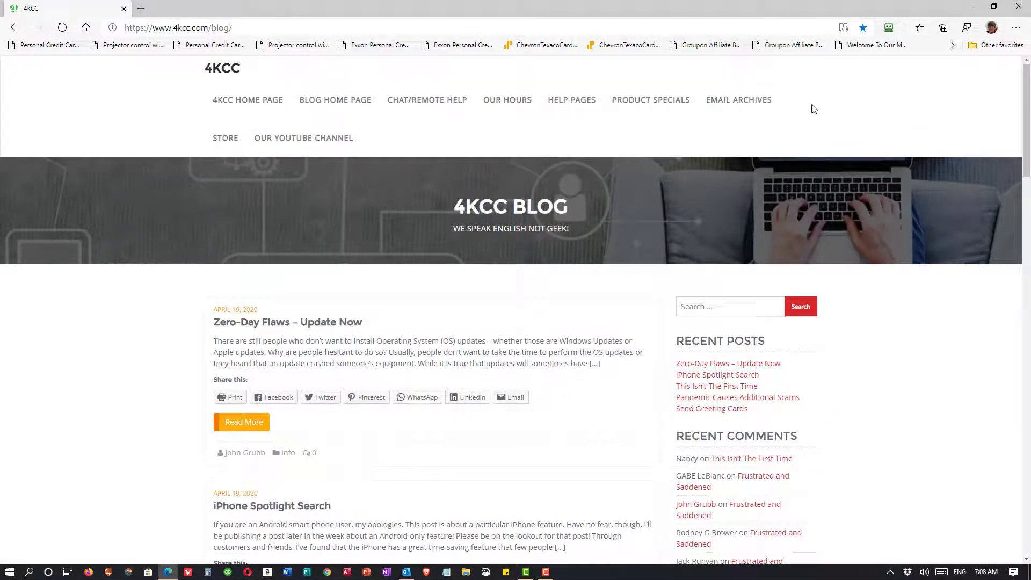
{"action": "left_click", "coordinate": [1018, 6]}
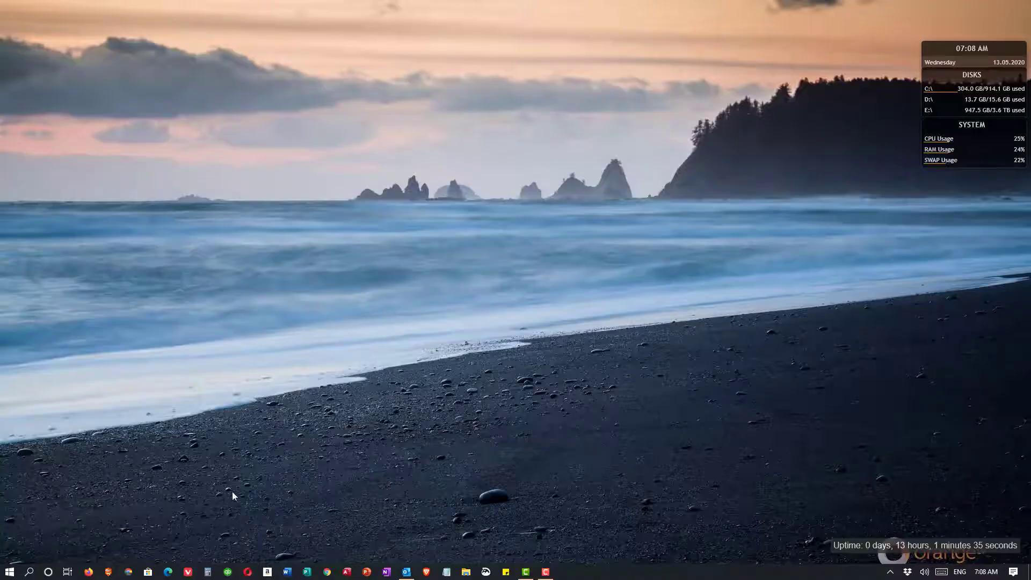
{"action": "left_click", "coordinate": [169, 572]}
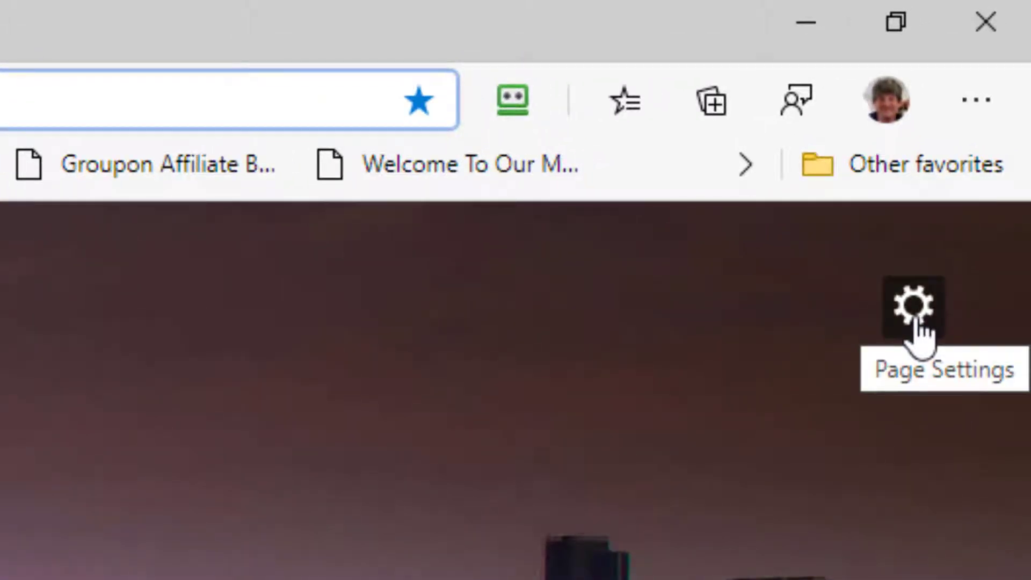
{"action": "left_click", "coordinate": [987, 104]}
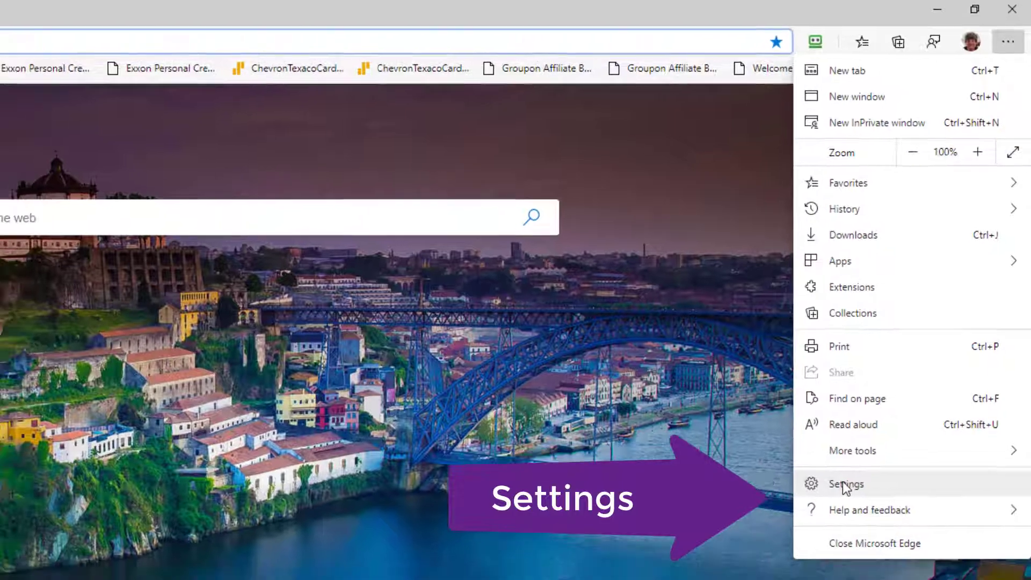
{"action": "left_click", "coordinate": [837, 499]}
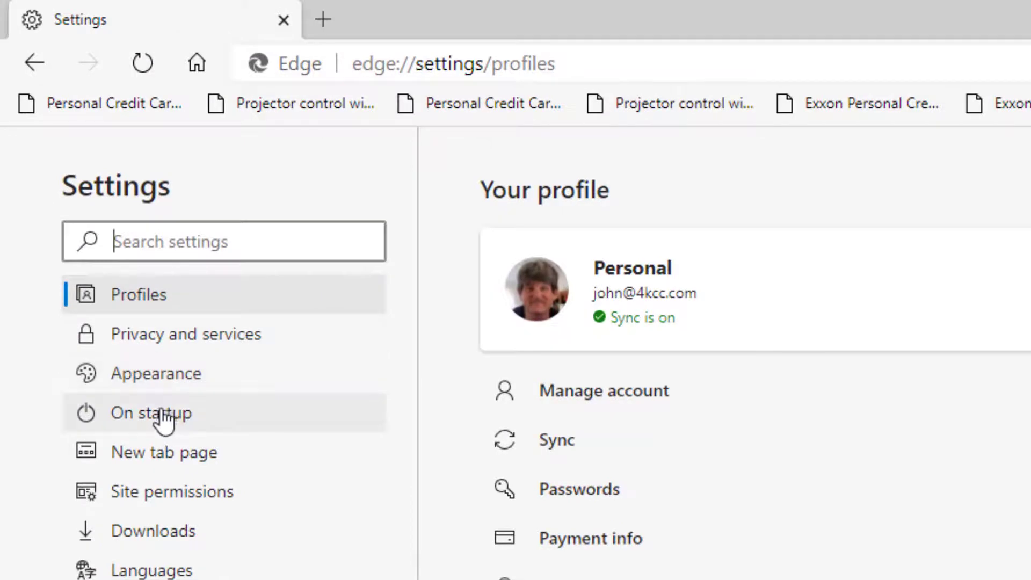
{"action": "left_click", "coordinate": [162, 420]}
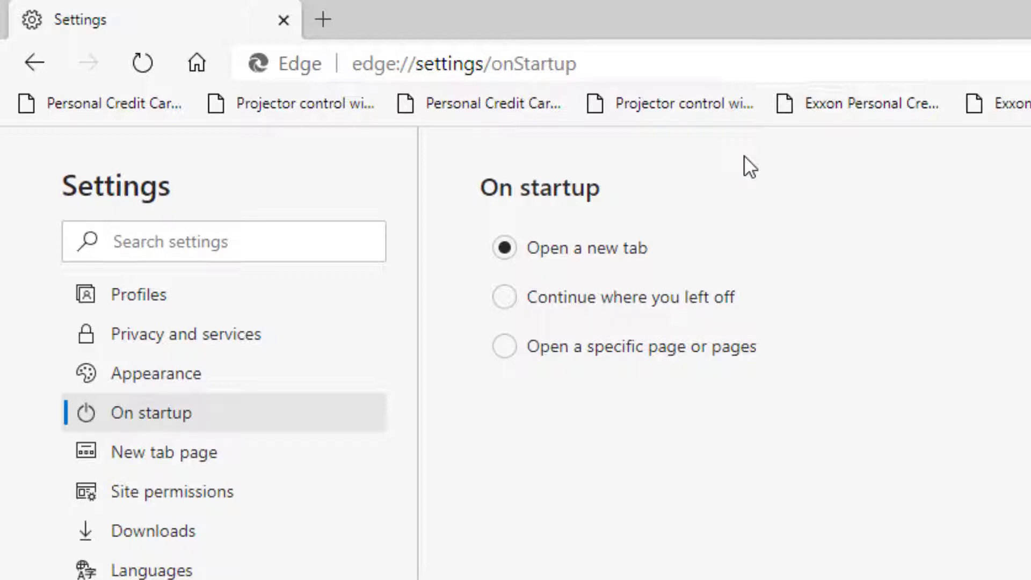
{"action": "left_click", "coordinate": [504, 347]}
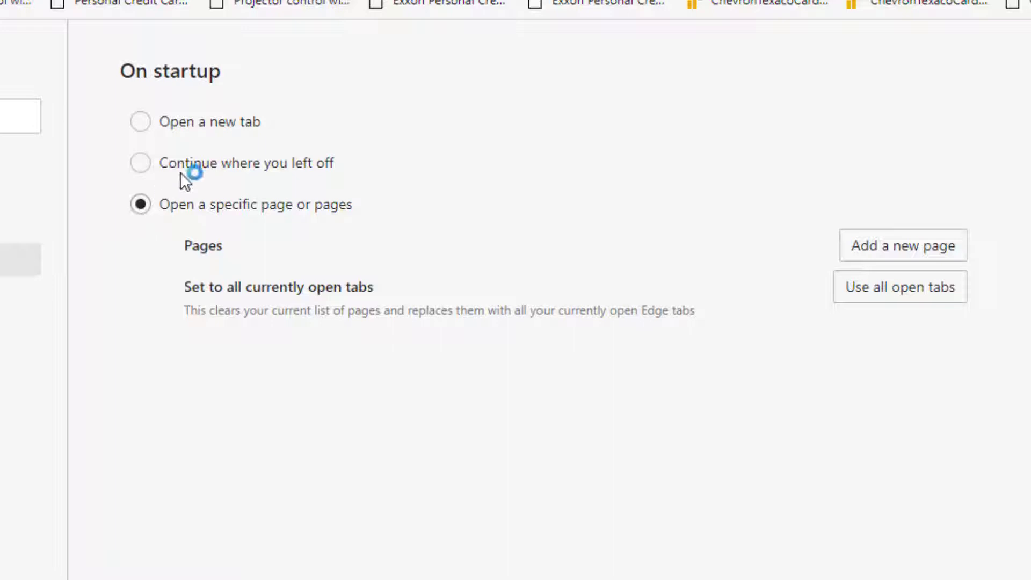
{"action": "left_click", "coordinate": [913, 249]}
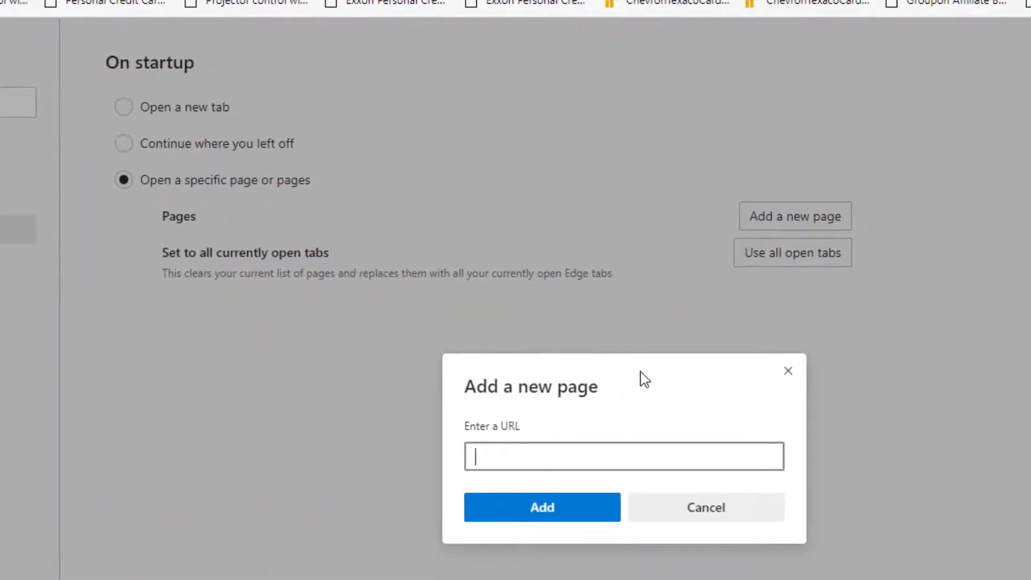
{"action": "type", "text": "https://www.4kcc.com"}
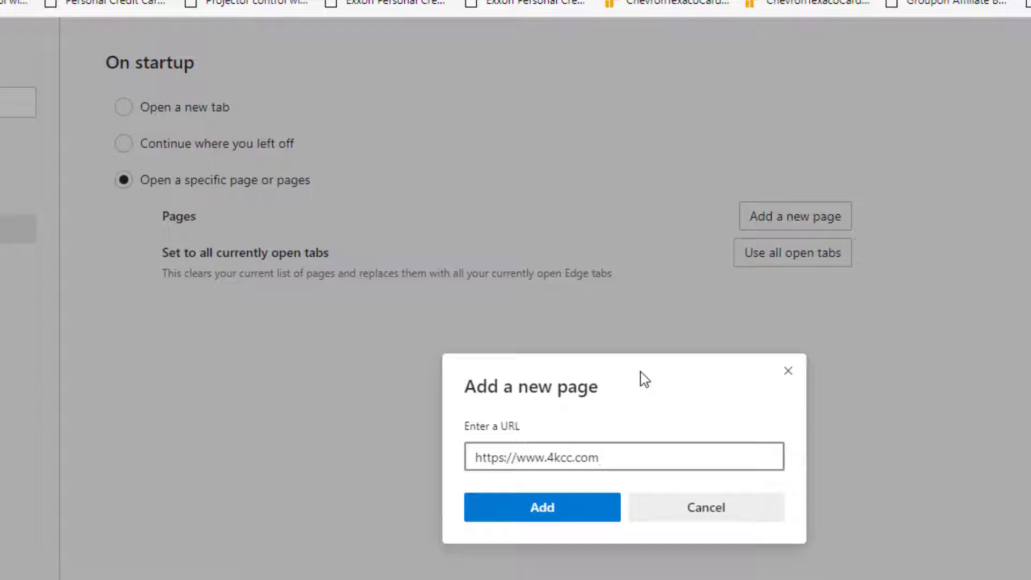
{"action": "left_click", "coordinate": [541, 515]}
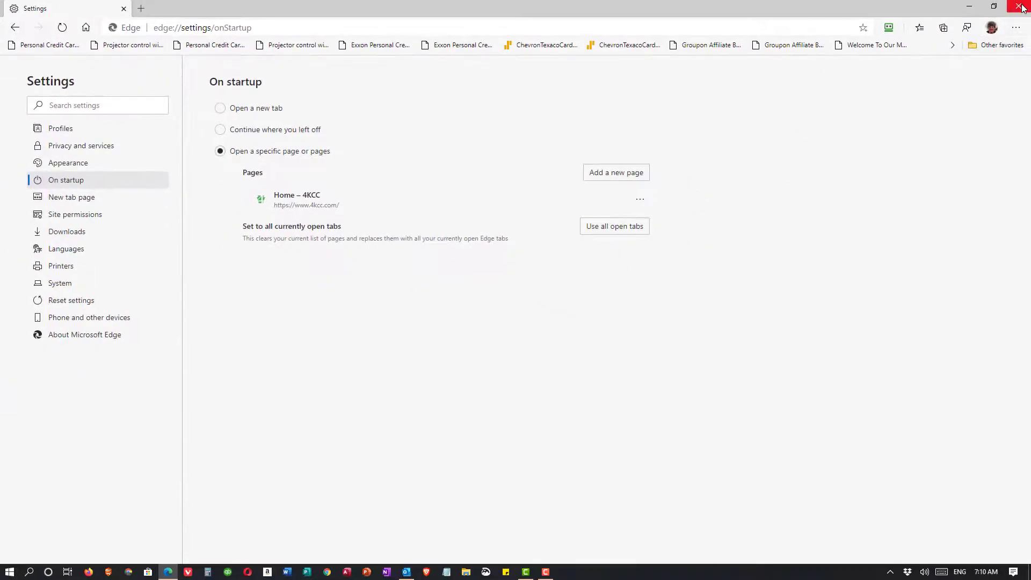
{"action": "left_click", "coordinate": [1022, 7]}
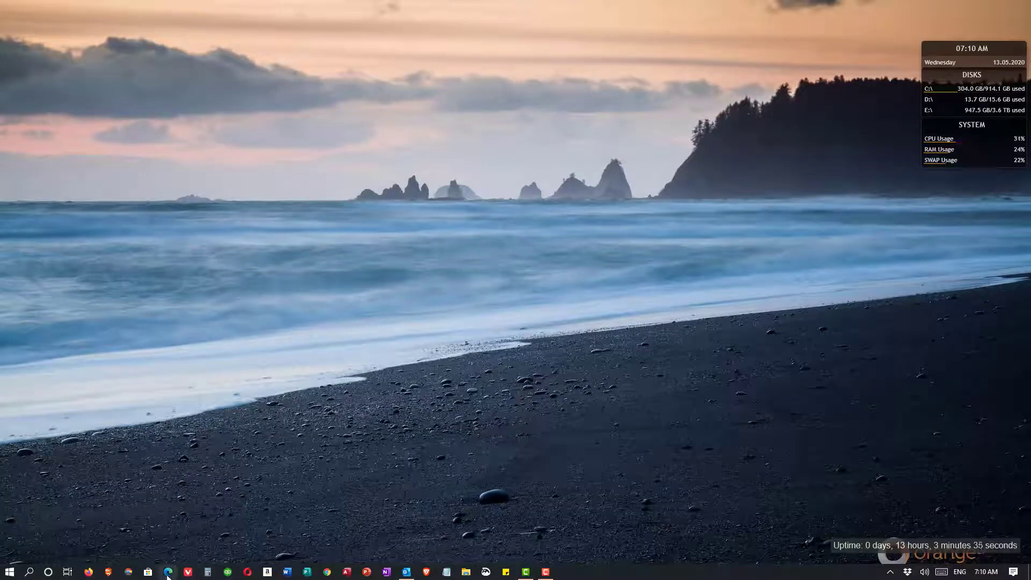
{"action": "left_click", "coordinate": [168, 572]}
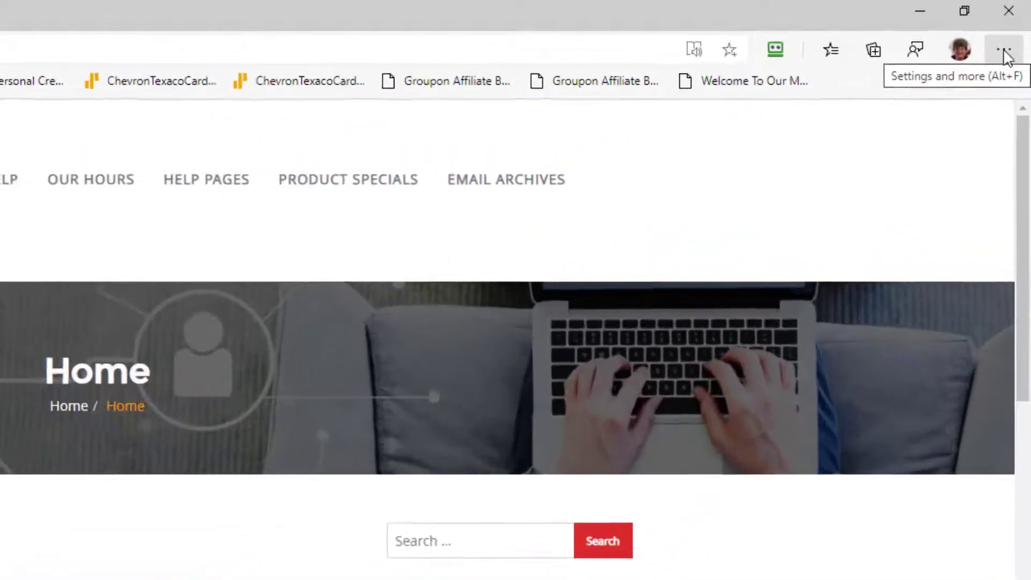
{"action": "left_click", "coordinate": [1002, 50]}
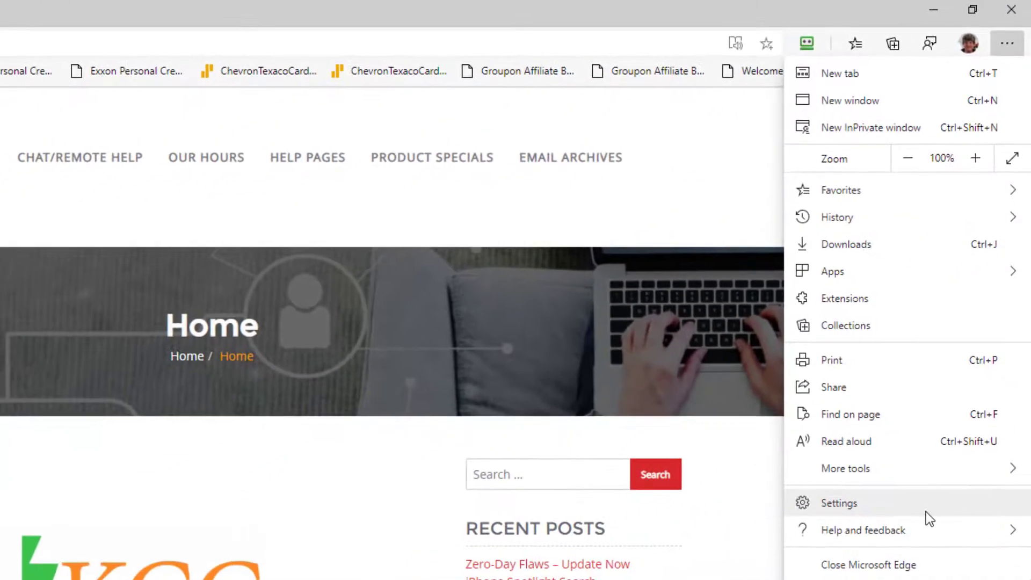
{"action": "key", "text": "Escape"}
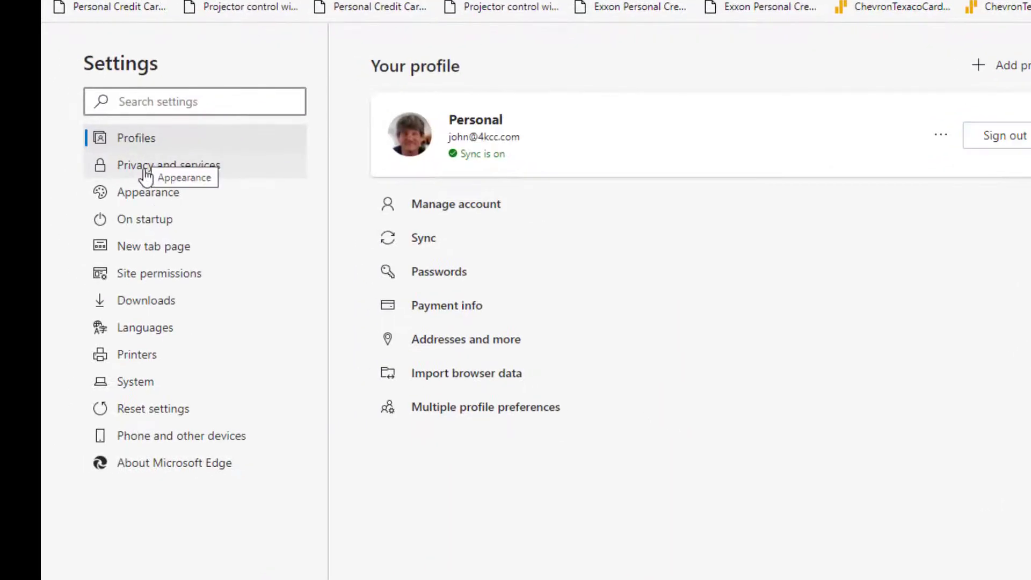
{"action": "left_click", "coordinate": [142, 228]}
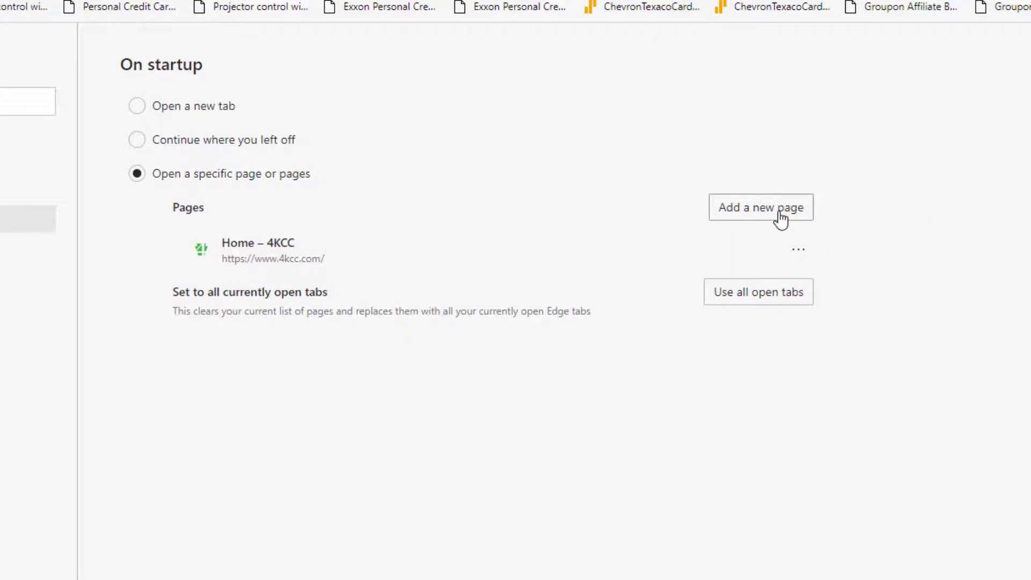
{"action": "left_click", "coordinate": [778, 212]}
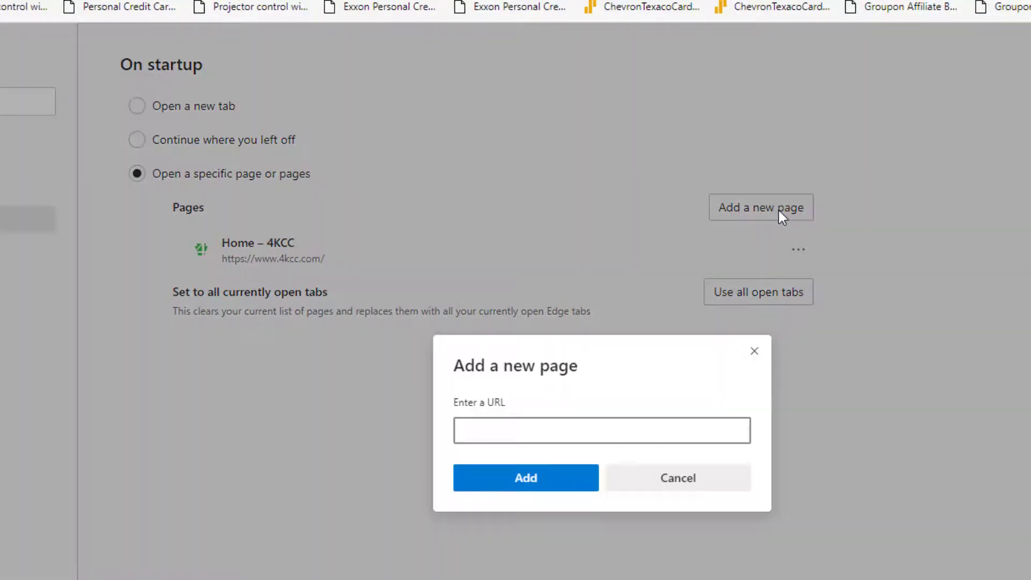
{"action": "type", "text": "https://w"}
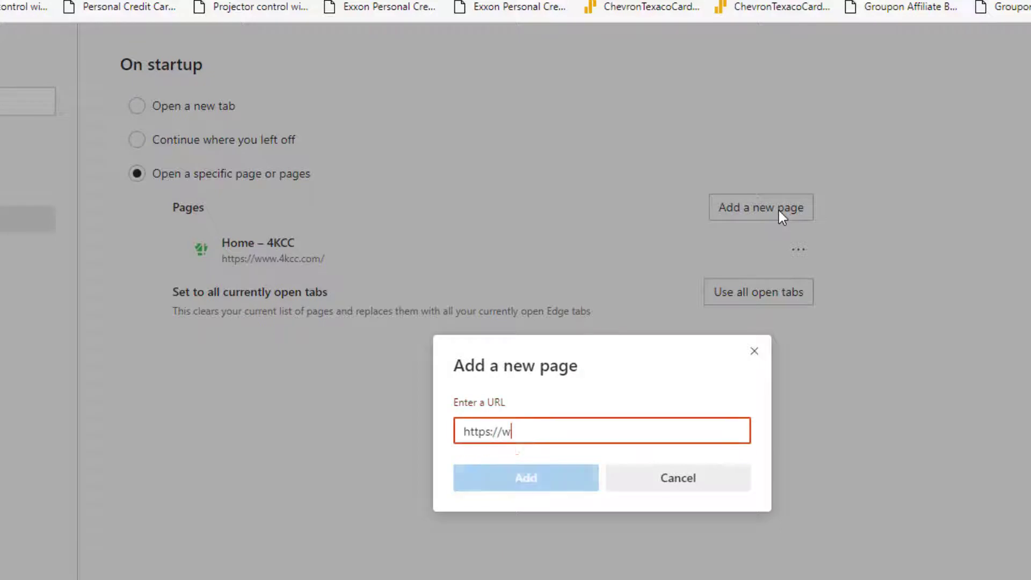
{"action": "type", "text": "ww.xfinity"}
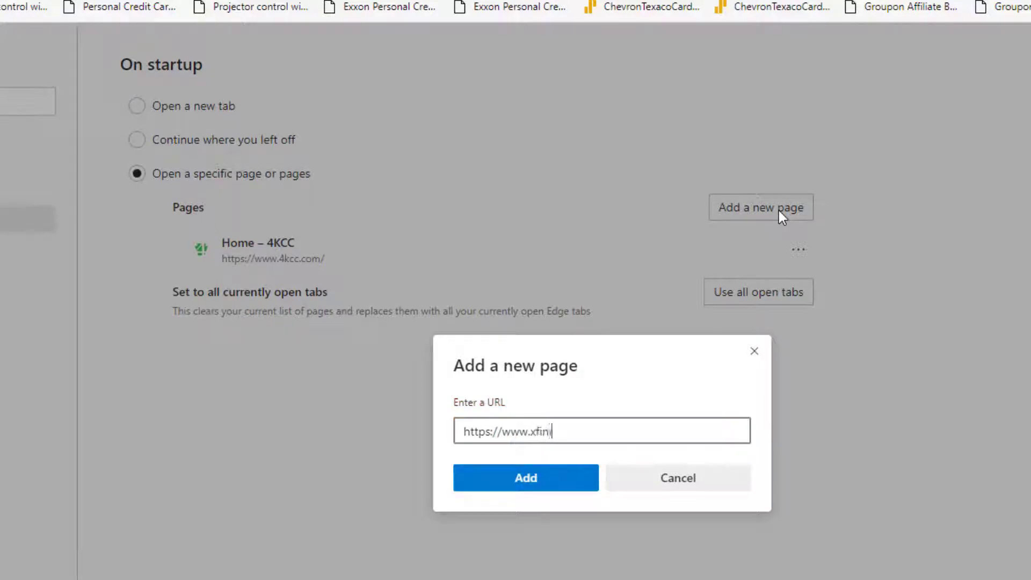
{"action": "type", "text": ".com"}
{"action": "left_click", "coordinate": [510, 476]}
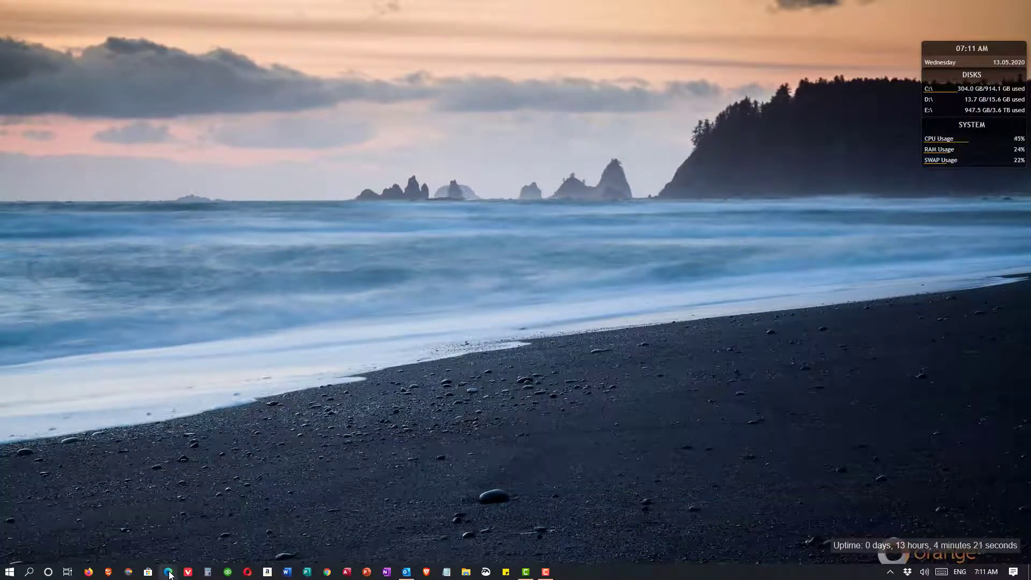
- Reopen Microsoft Edge and view the Xfinity startup page, returning to the 4KCC page
{"action": "left_click", "coordinate": [168, 572]}
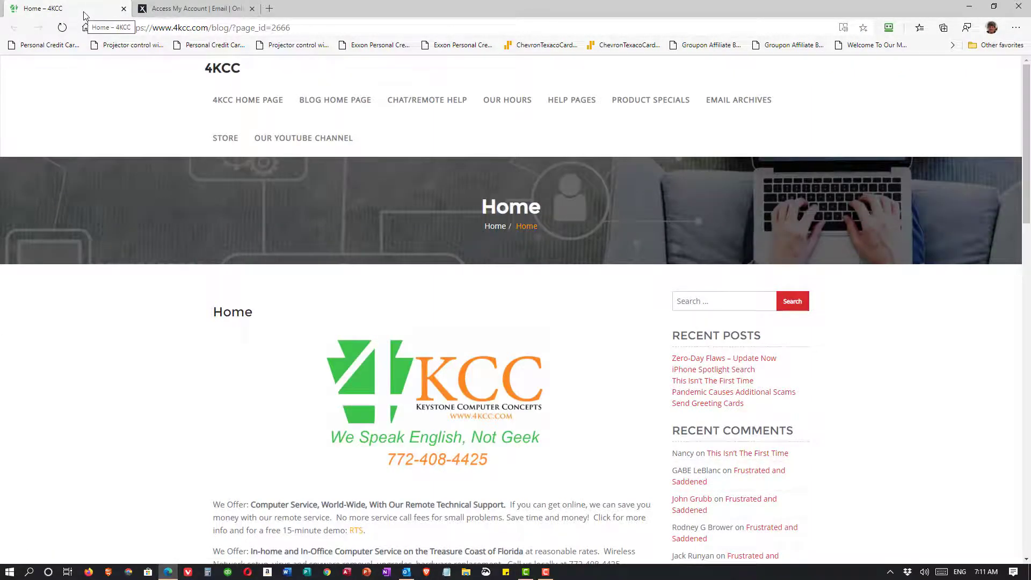
{"action": "left_click", "coordinate": [182, 10]}
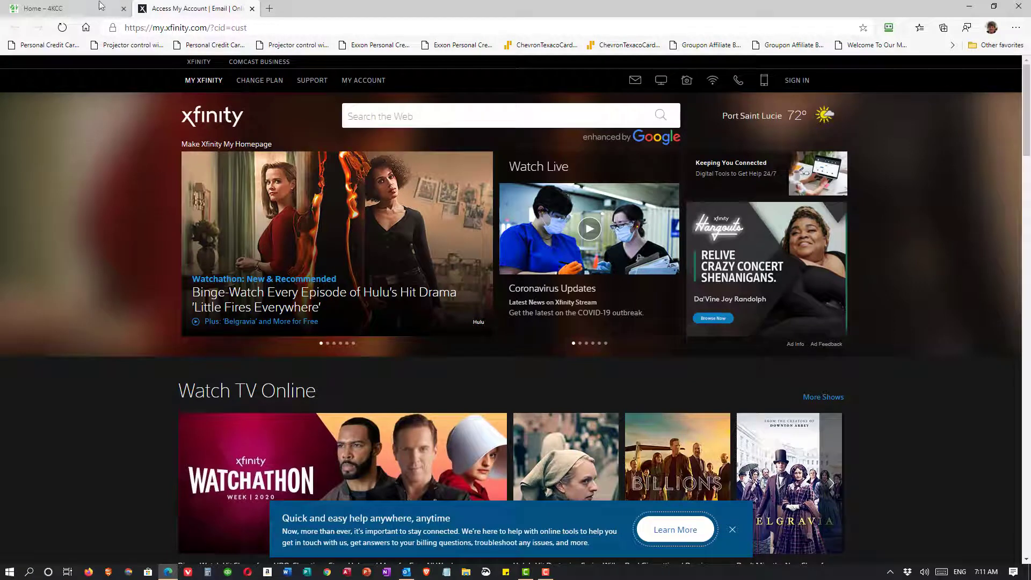
{"action": "left_click", "coordinate": [42, 11]}
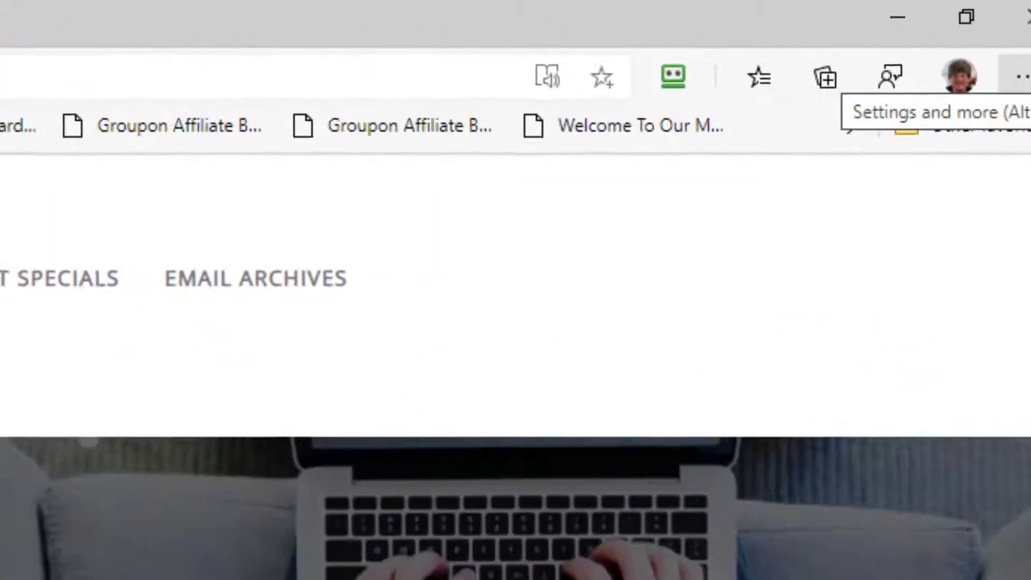
- In the browser's appearance settings, set the home button to open the new tab page
{"action": "left_click", "coordinate": [1030, 131]}
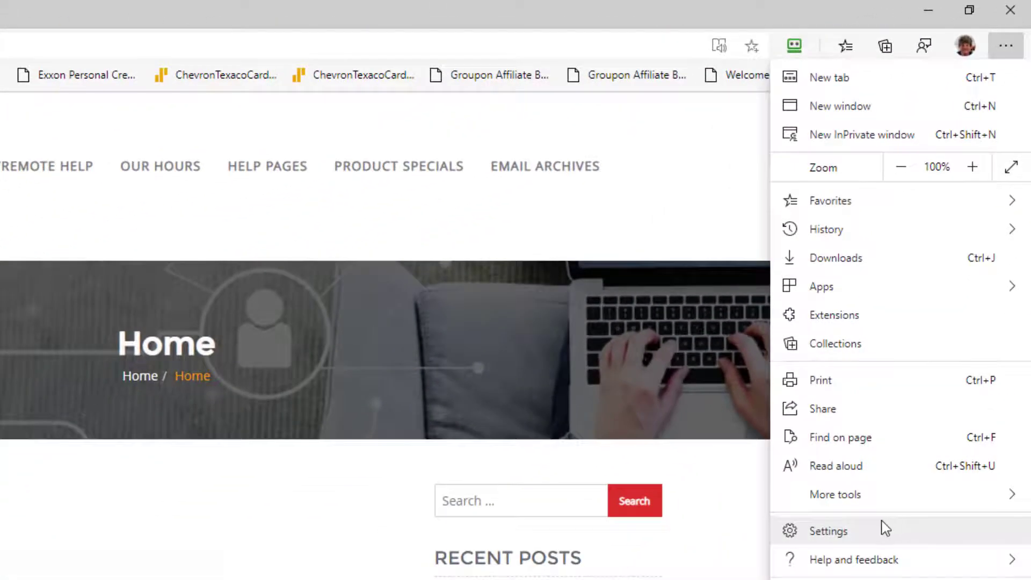
{"action": "left_click", "coordinate": [883, 527]}
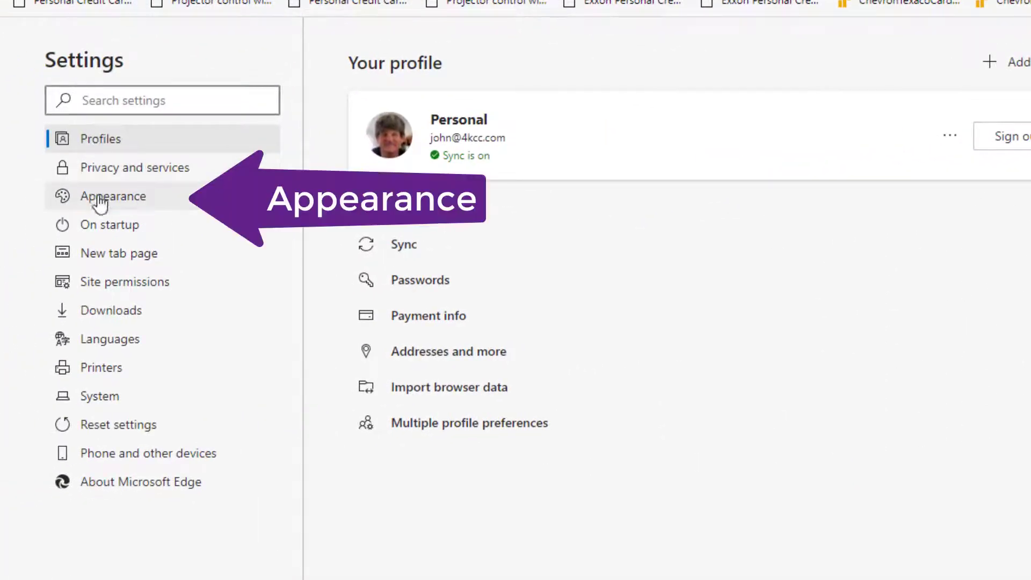
{"action": "left_click", "coordinate": [100, 204]}
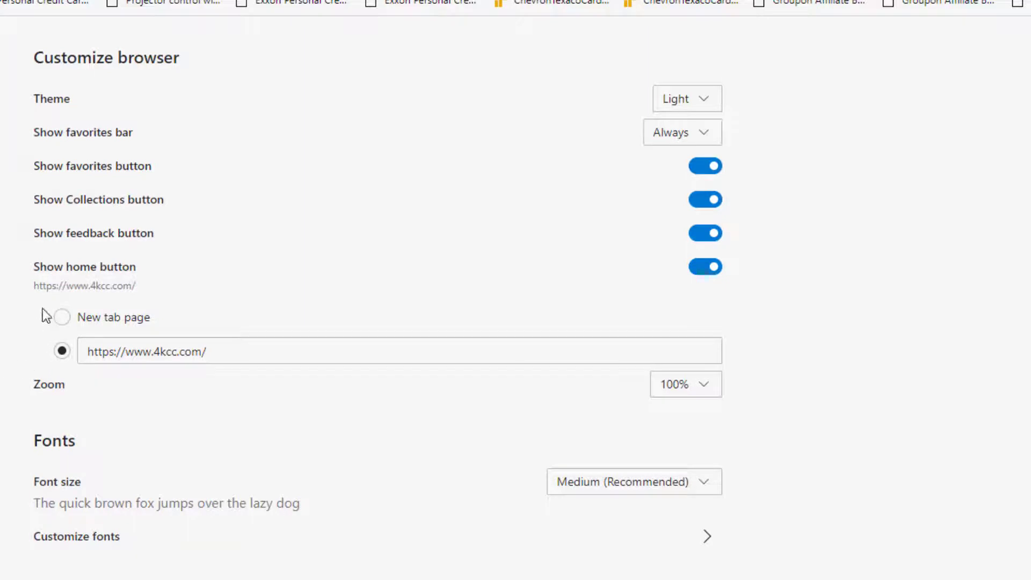
{"action": "left_click", "coordinate": [63, 320]}
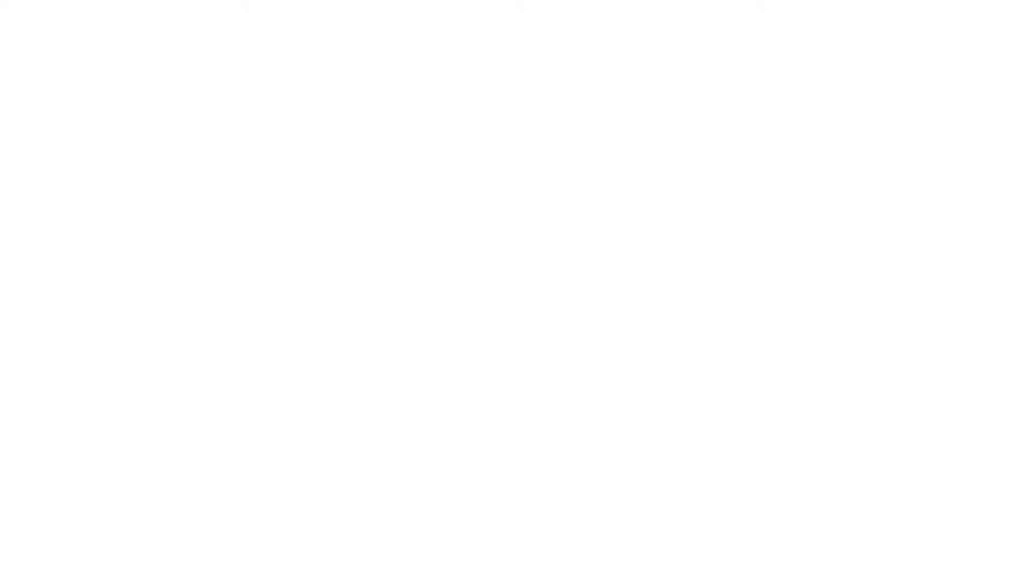
- Reopen Microsoft Edge and go to the home page from the Xfinity startup page
{"action": "left_click", "coordinate": [168, 572]}
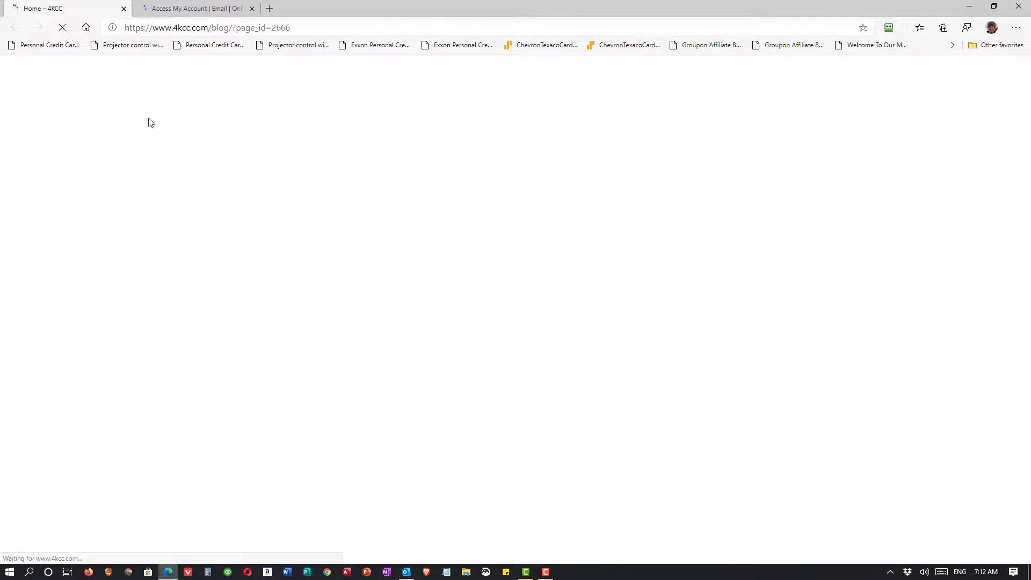
{"action": "left_click", "coordinate": [177, 10]}
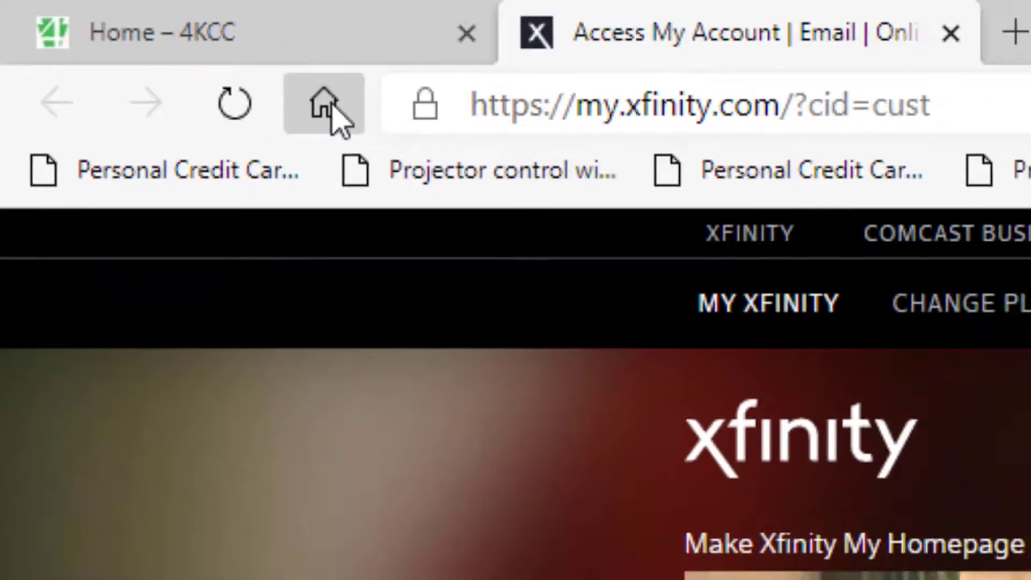
{"action": "left_click", "coordinate": [397, 132]}
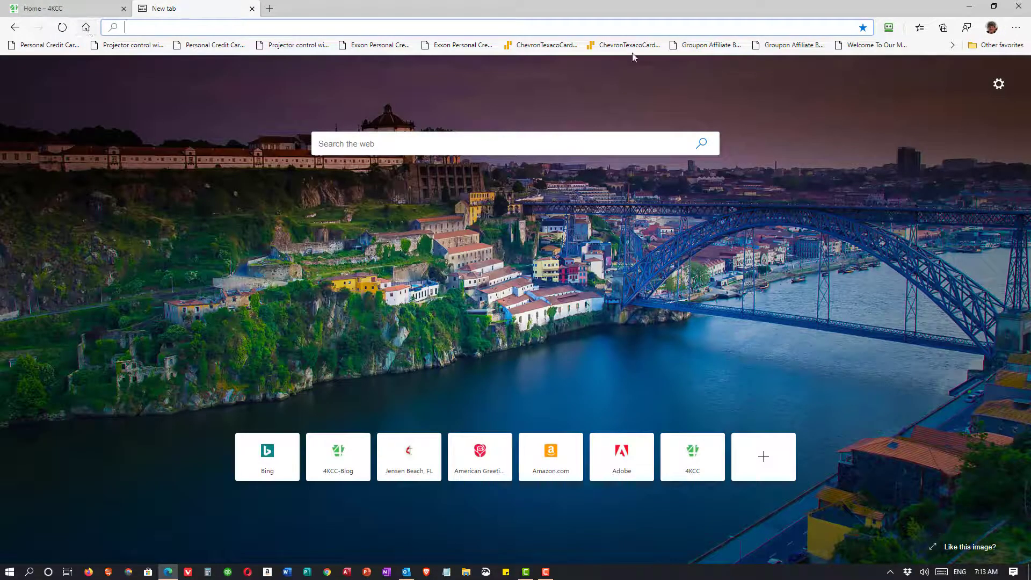
- View the new tab page's layout options and close them without choosing another layout
{"action": "left_click", "coordinate": [998, 84]}
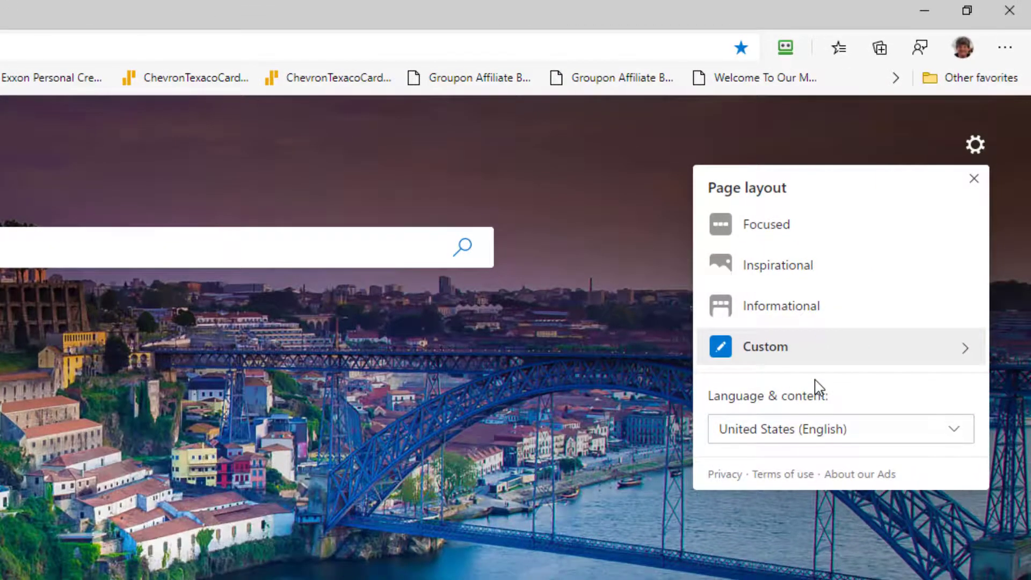
{"action": "left_click", "coordinate": [587, 166]}
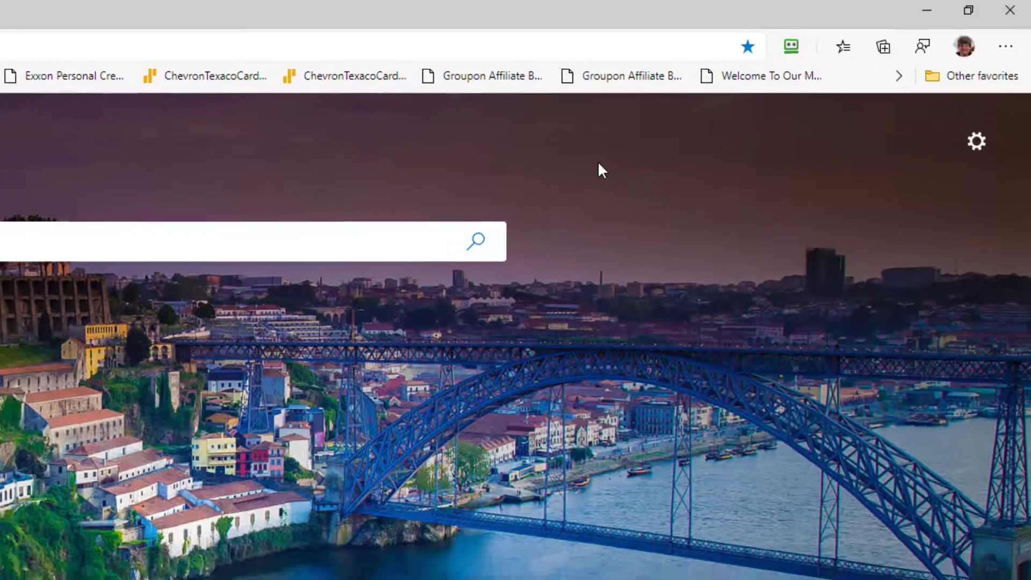